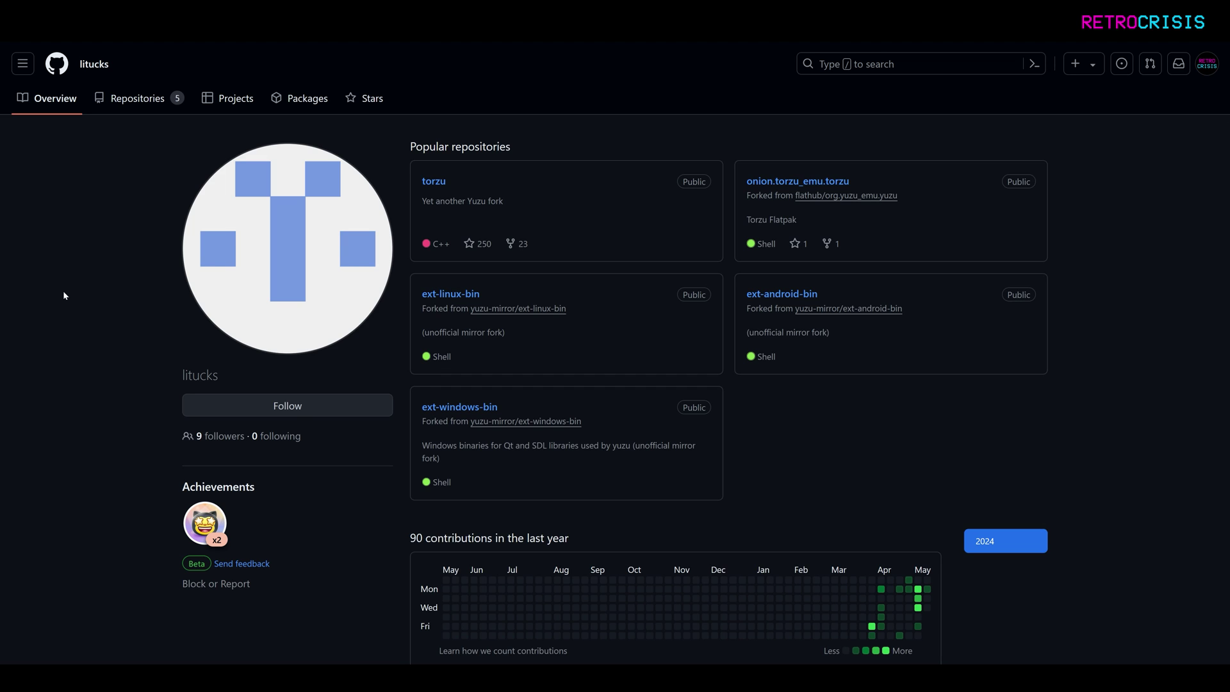
Open the torzu repository's releases page and go to the 2024-05-14 release's Windows build.
{"action": "left_click", "coordinate": [439, 188]}
{"action": "scroll", "coordinate": [826, 260], "scroll_direction": "down", "scroll_amount": 3}
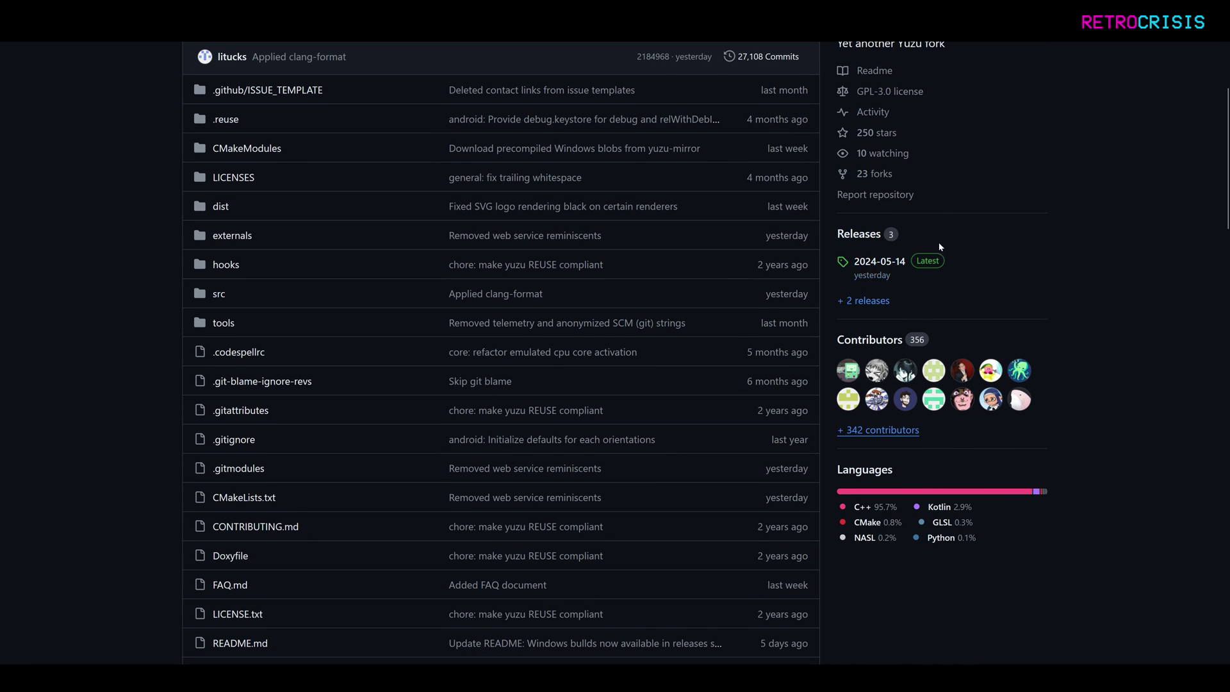
{"action": "left_click", "coordinate": [871, 307]}
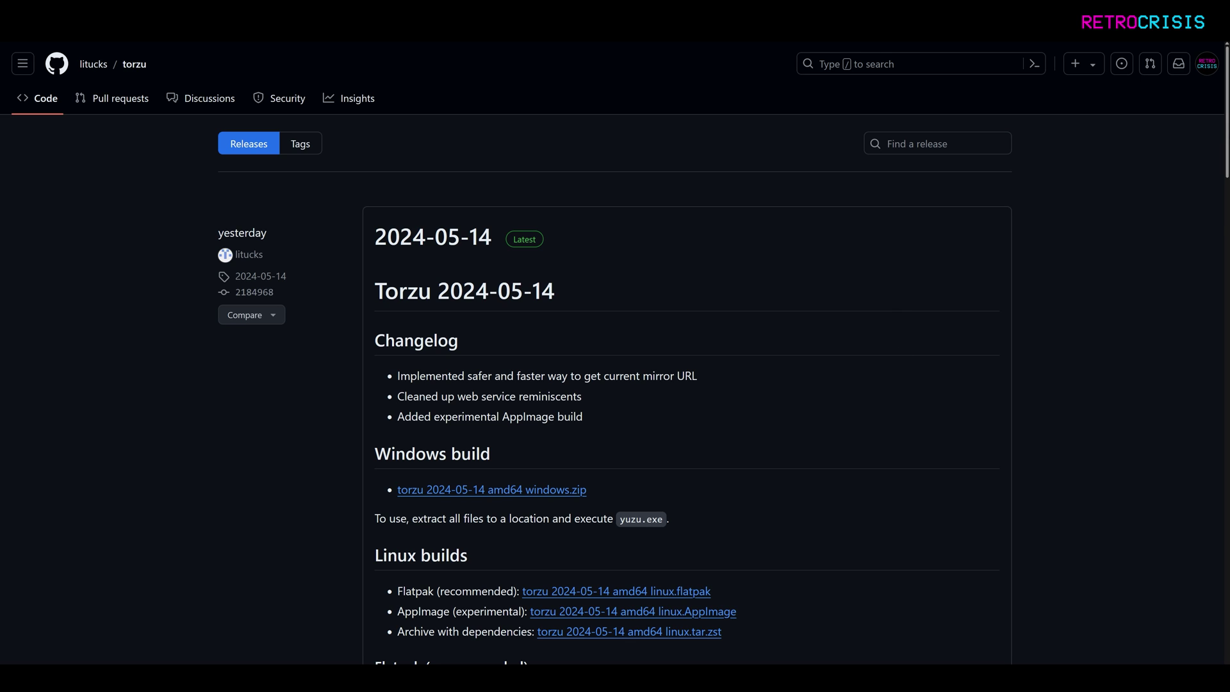
{"action": "scroll", "coordinate": [1228, 132], "scroll_direction": "down", "scroll_amount": 2}
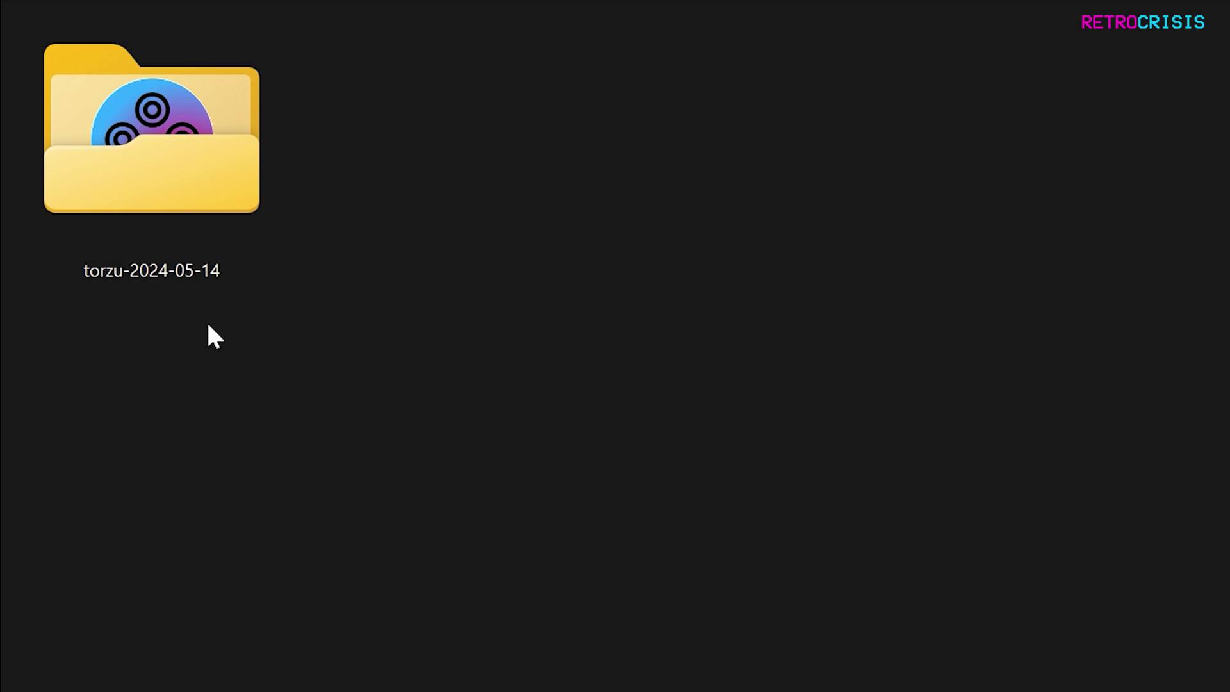
Open the extracted torzu-2024-05-14 folder, dismiss the emulator's missing-keys warning, and open the keys folder inside the yuzu folder.
{"action": "double_click", "coordinate": [259, 171]}
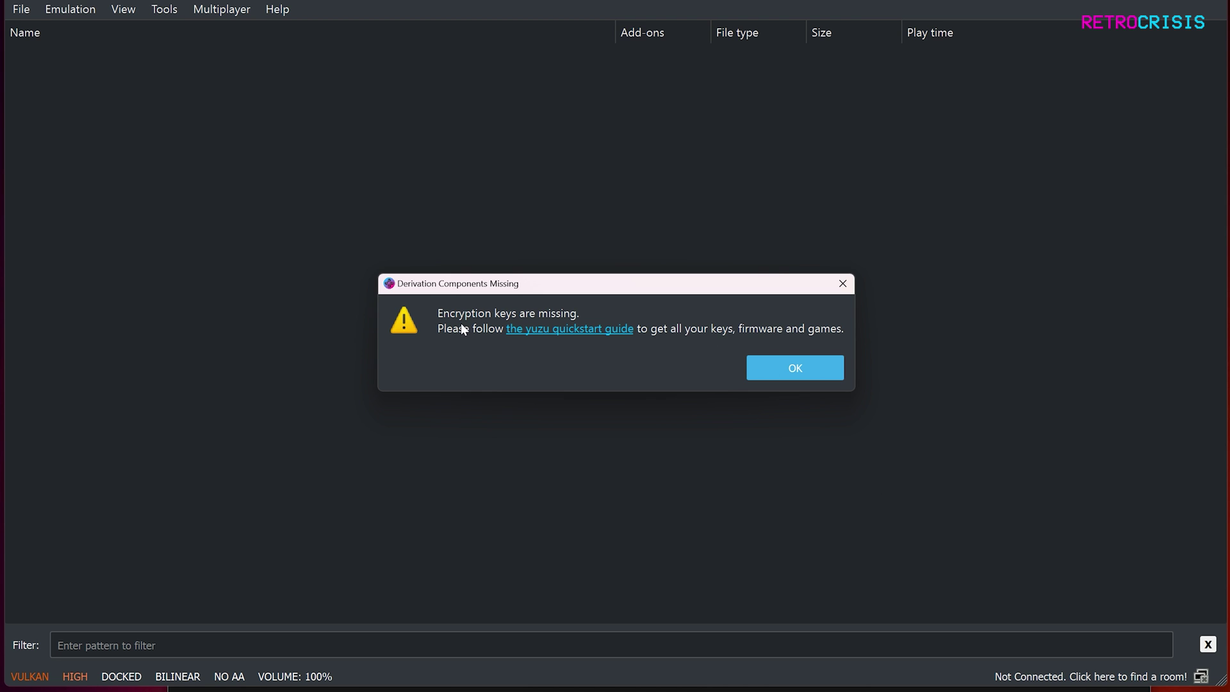
{"action": "left_click", "coordinate": [776, 369]}
{"action": "left_click", "coordinate": [25, 12]}
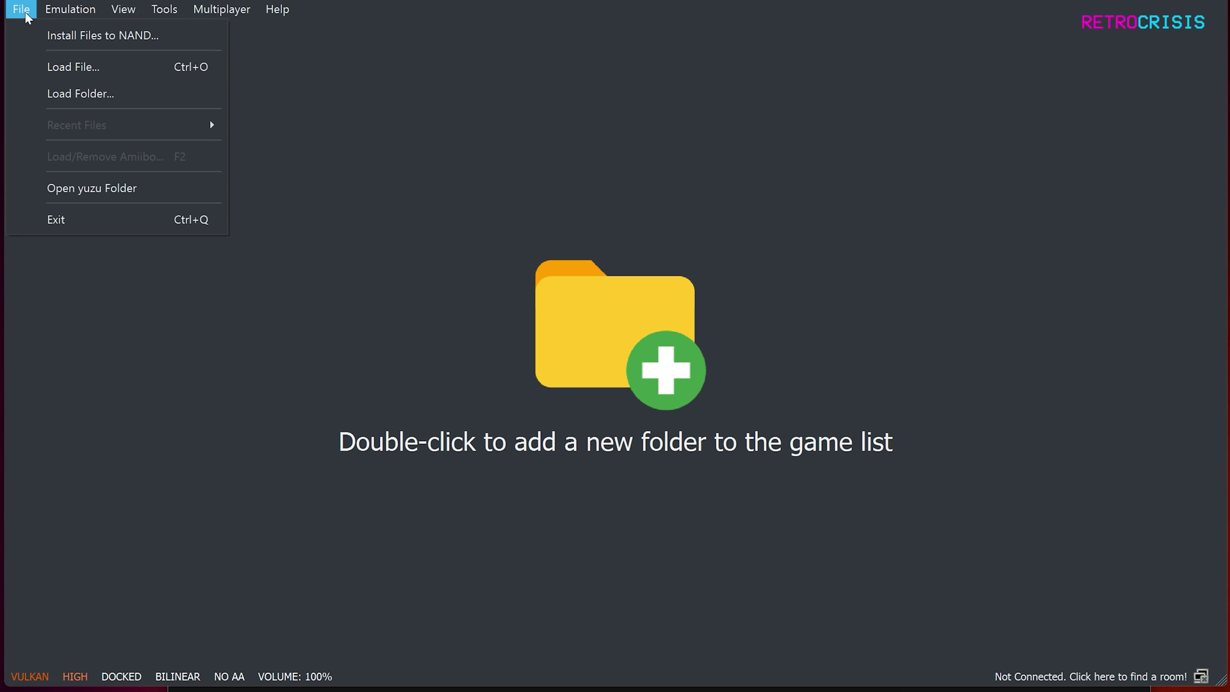
{"action": "left_click", "coordinate": [184, 195]}
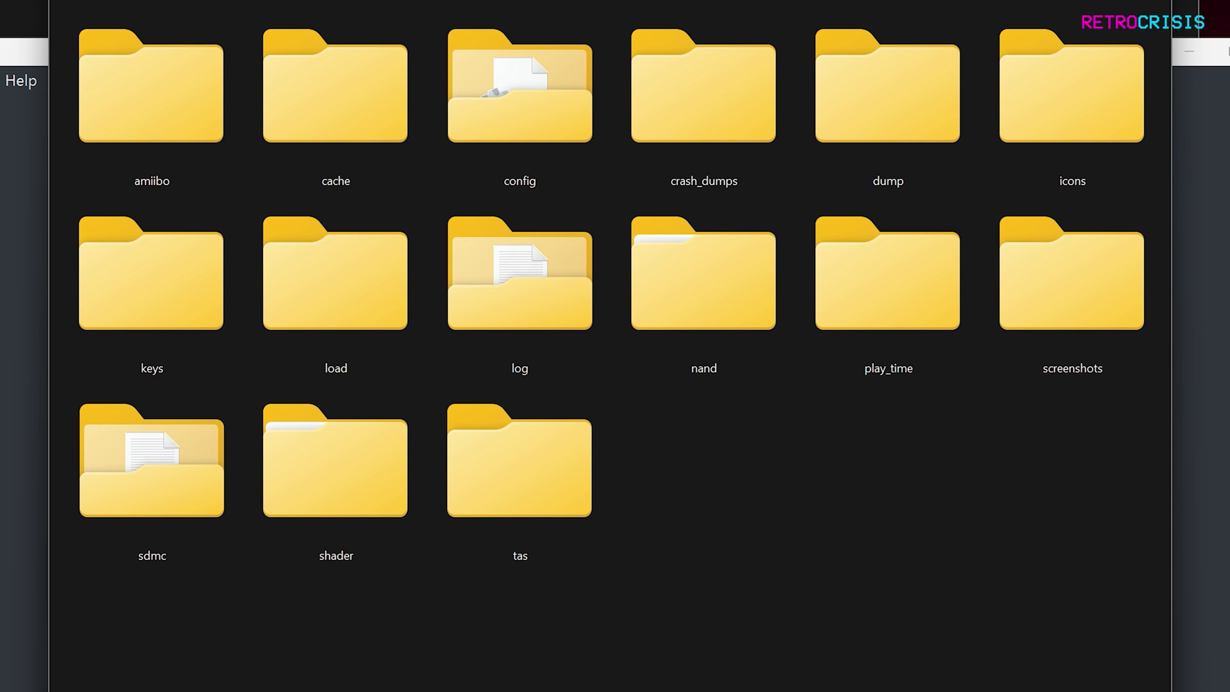
{"action": "double_click", "coordinate": [172, 277]}
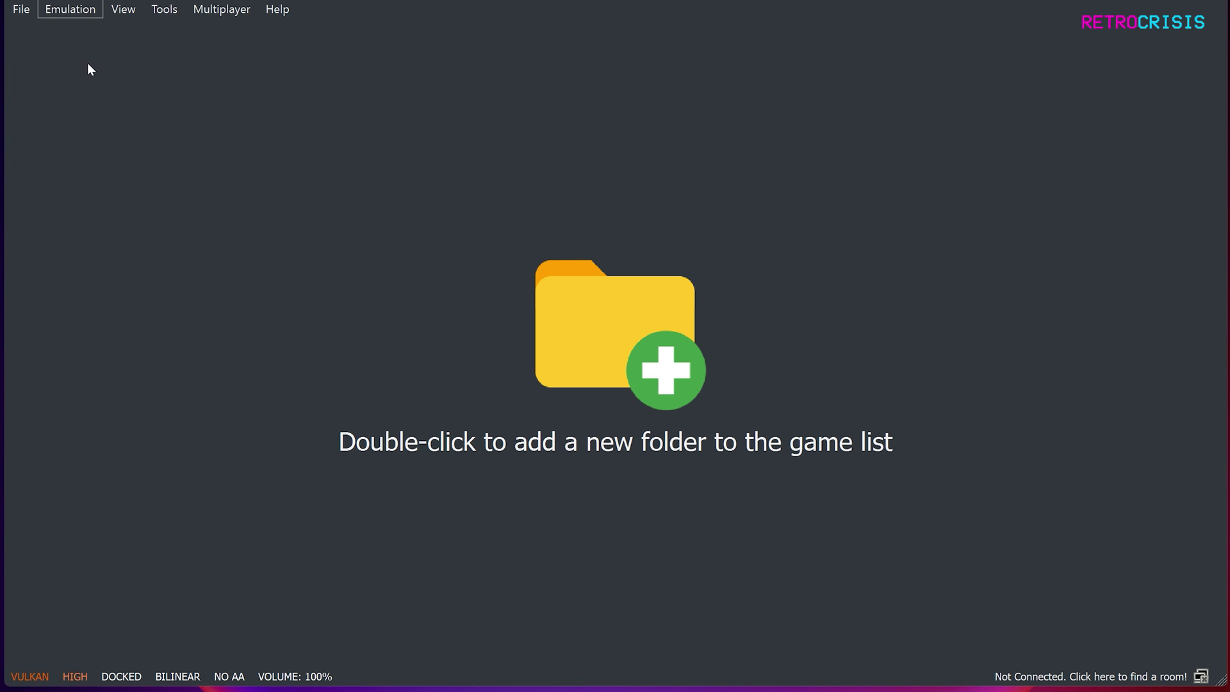
In the emulator's system configuration, review the language choices, keep American English, and set the region to Europe.
{"action": "left_click", "coordinate": [72, 10]}
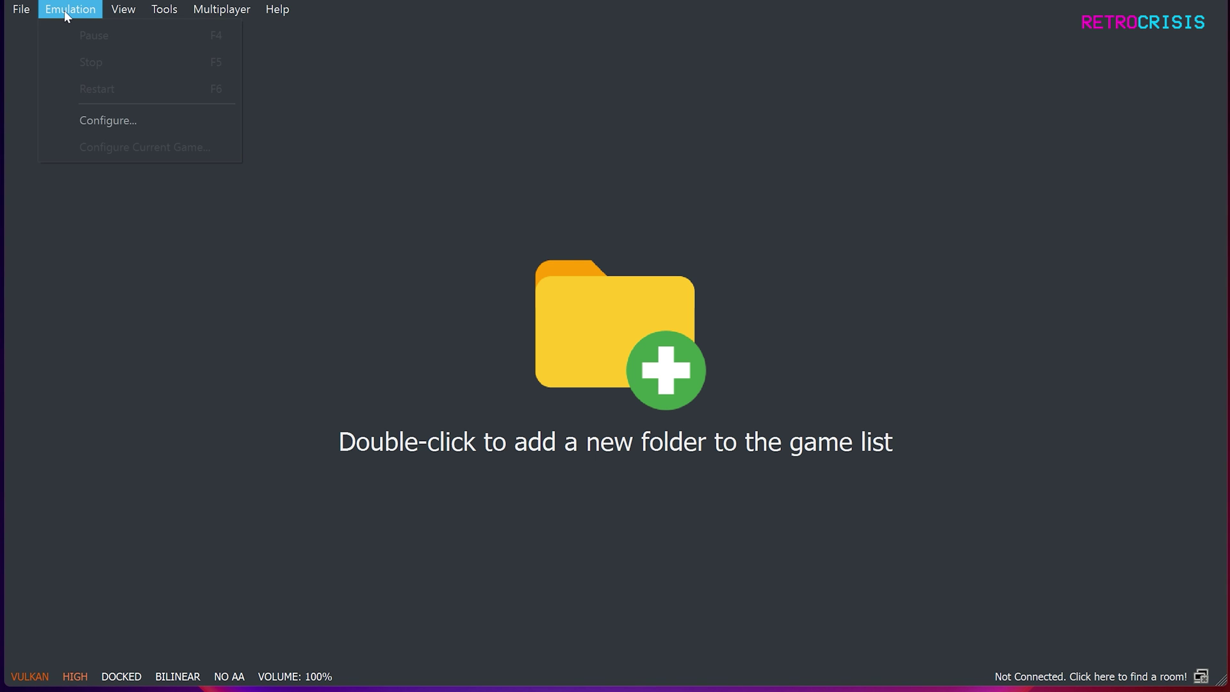
{"action": "left_click", "coordinate": [144, 122]}
{"action": "left_click", "coordinate": [186, 39]}
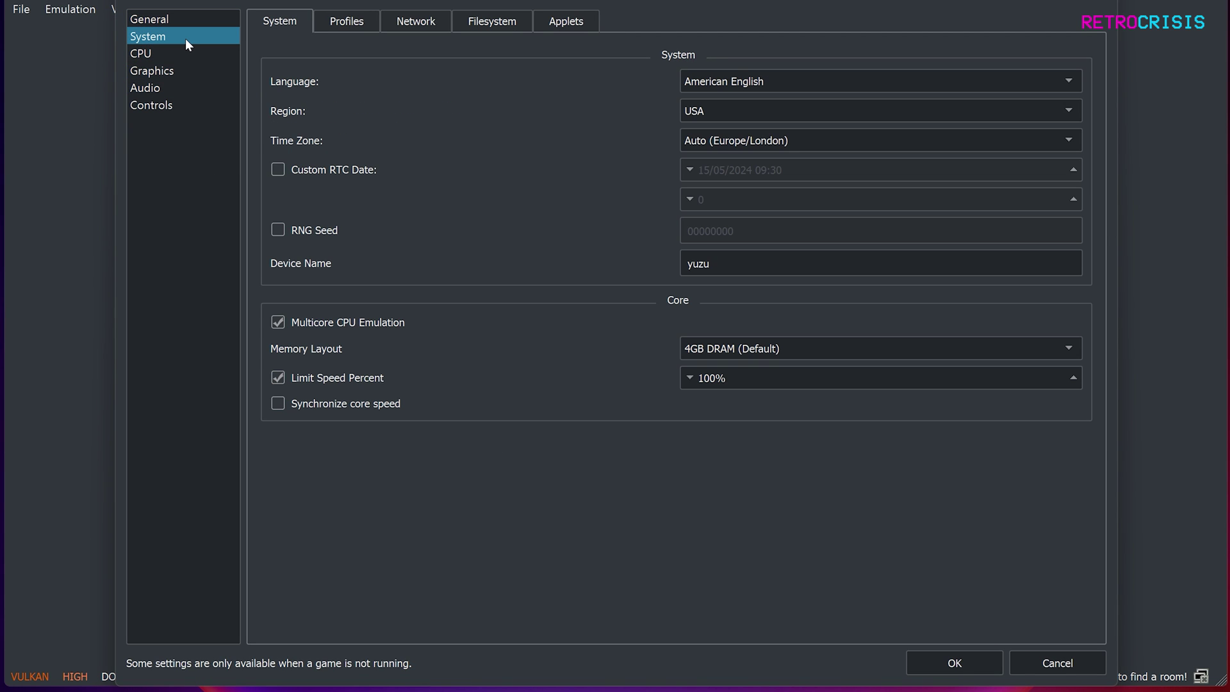
{"action": "left_click", "coordinate": [814, 76]}
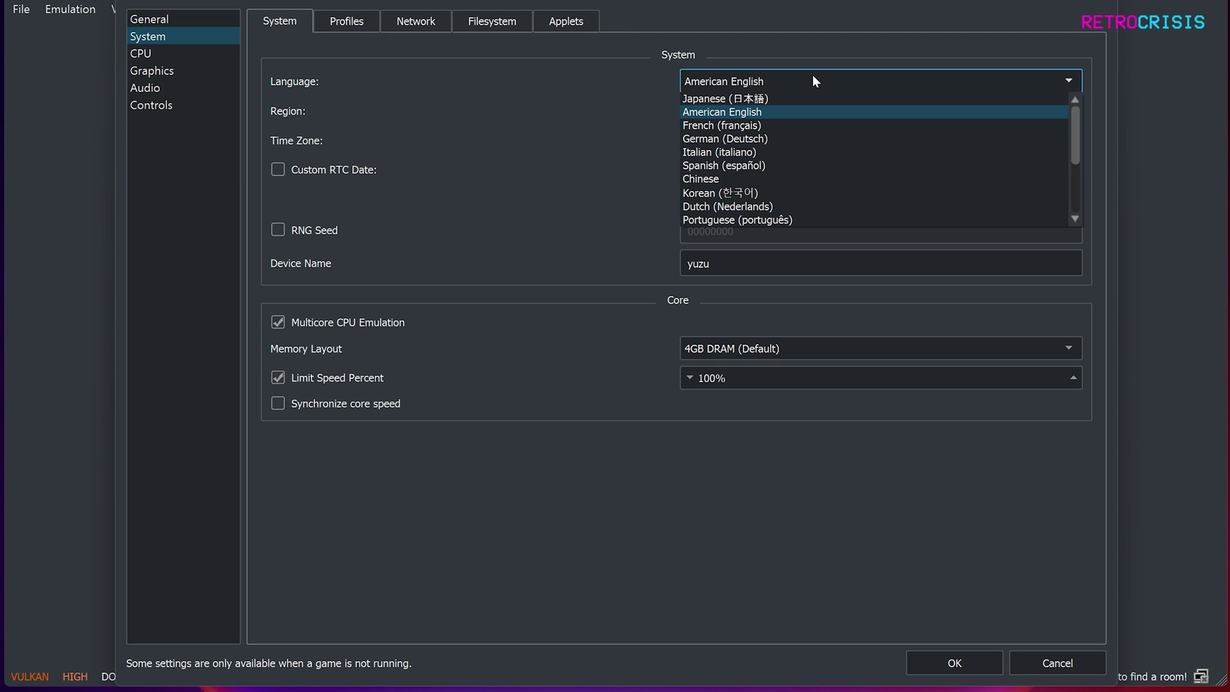
{"action": "left_click", "coordinate": [507, 79]}
{"action": "left_click", "coordinate": [843, 114]}
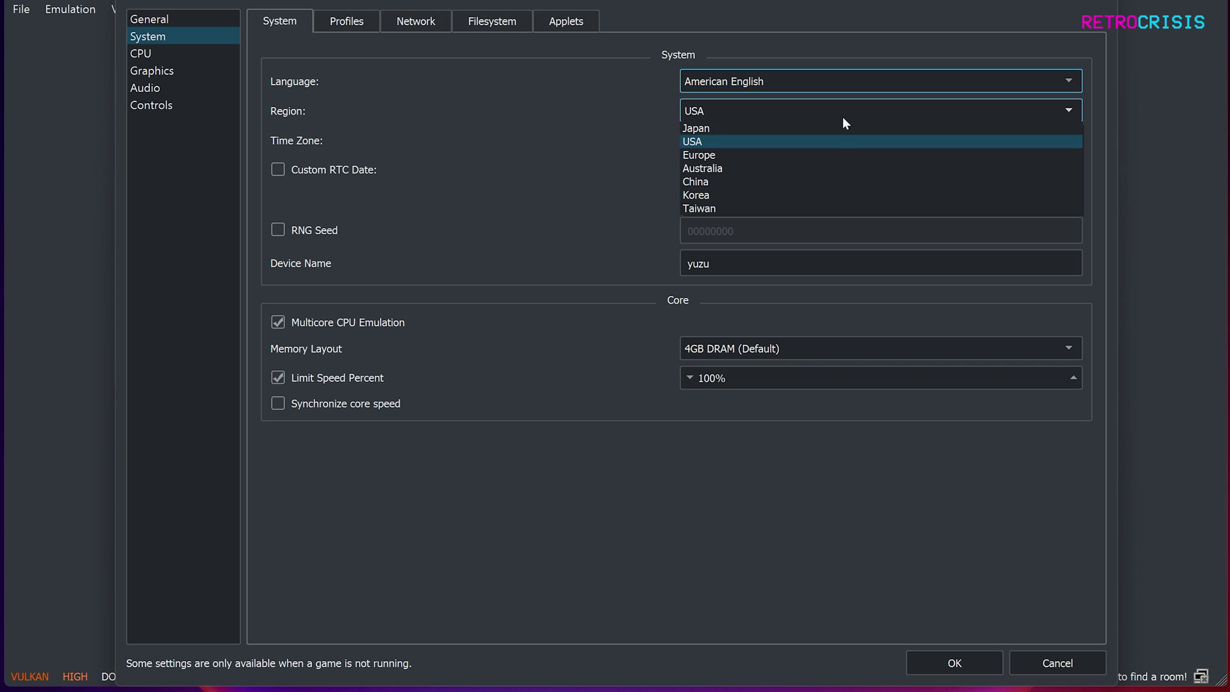
{"action": "left_click", "coordinate": [821, 154]}
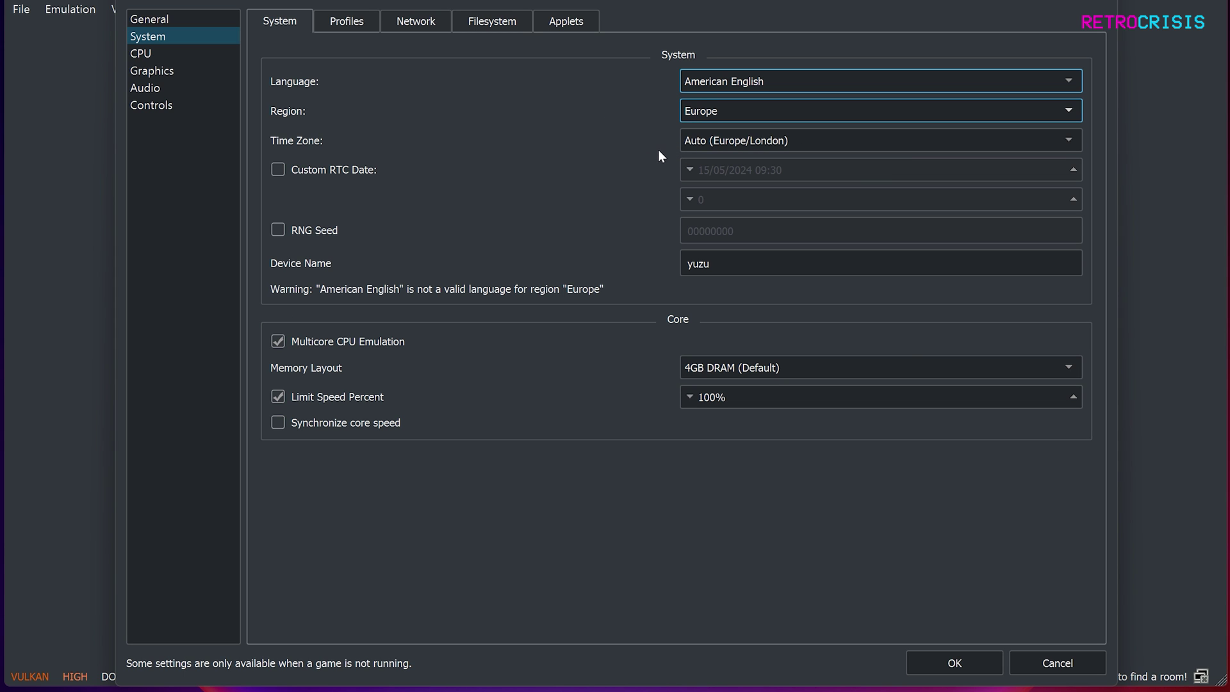
Check the CPU accuracy settings, then choose Vulkan as the graphics API and NVIDIA GeForce RTX 2060 as the device.
{"action": "left_click", "coordinate": [204, 52]}
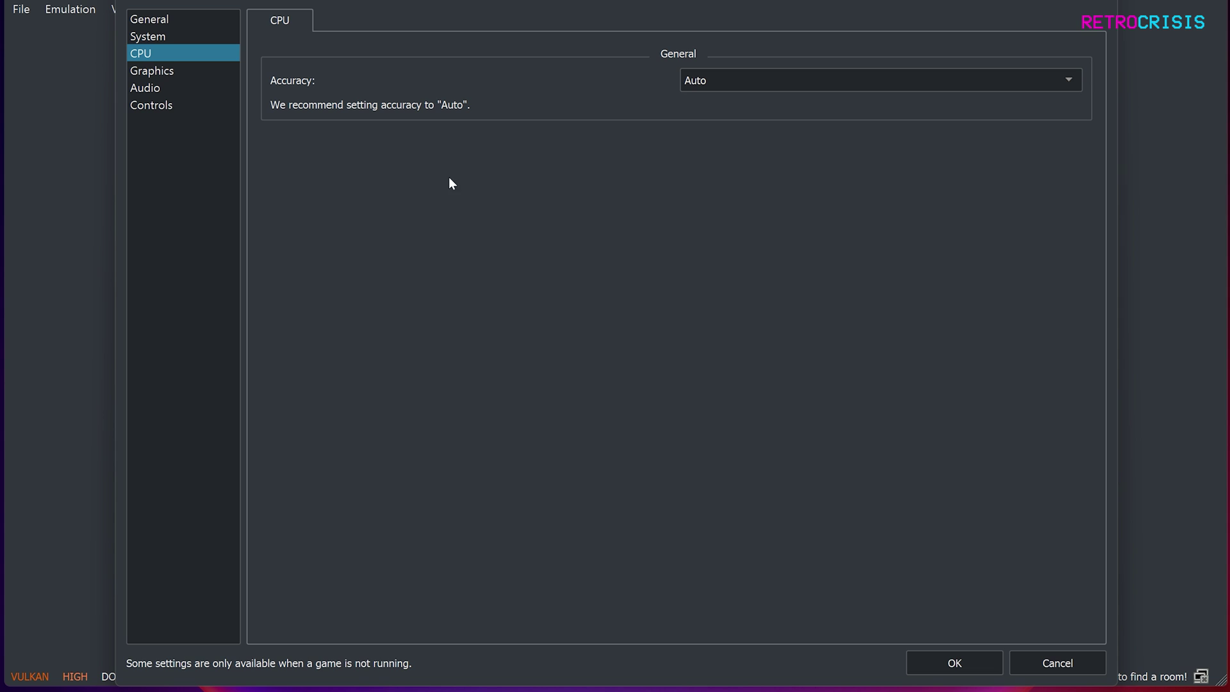
{"action": "left_click", "coordinate": [160, 71]}
{"action": "left_click", "coordinate": [840, 82]}
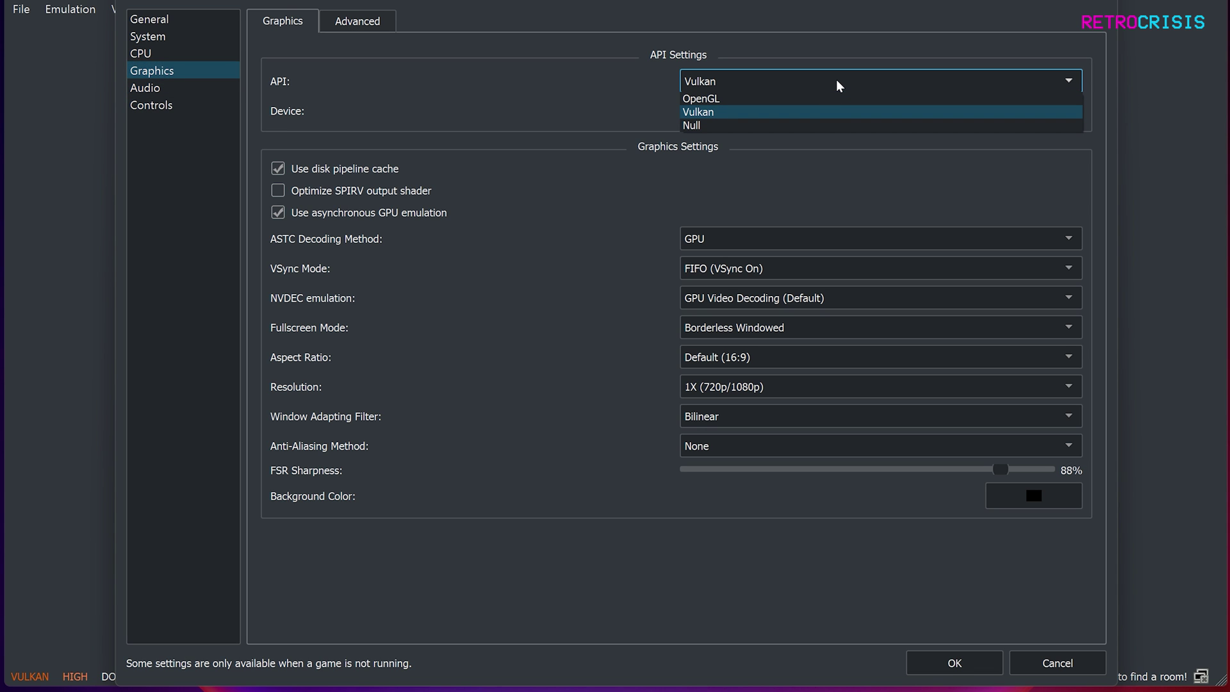
{"action": "left_click", "coordinate": [774, 113]}
{"action": "left_click", "coordinate": [843, 120]}
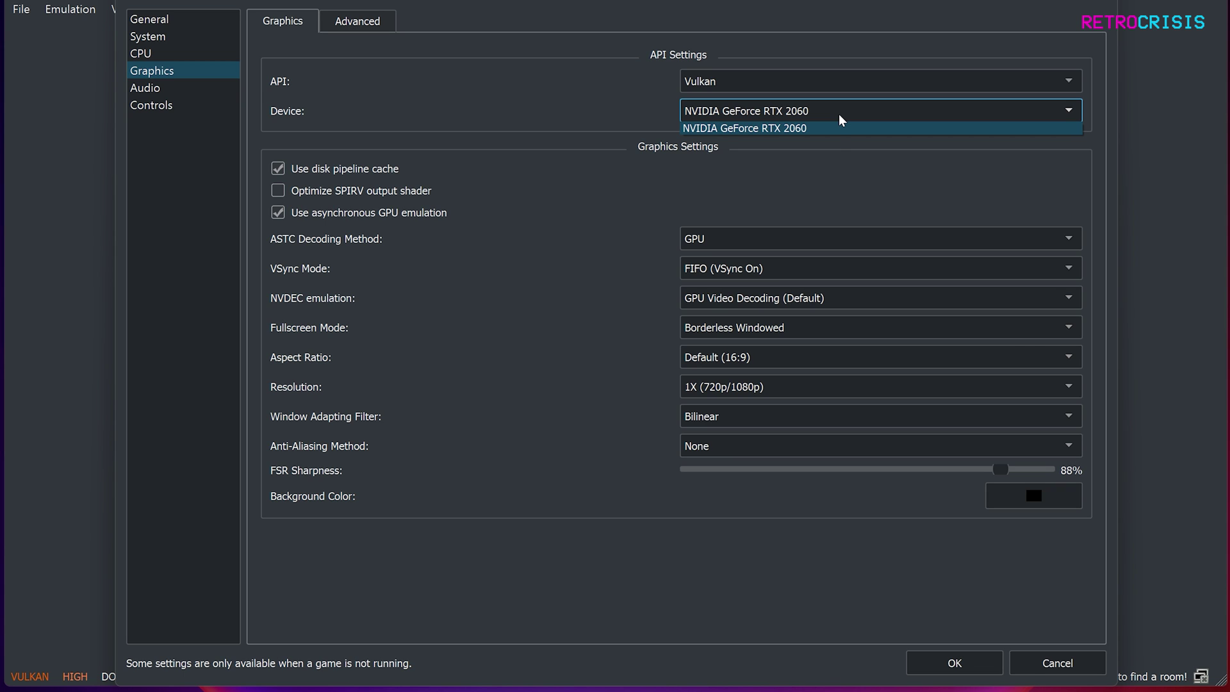
{"action": "left_click", "coordinate": [842, 120]}
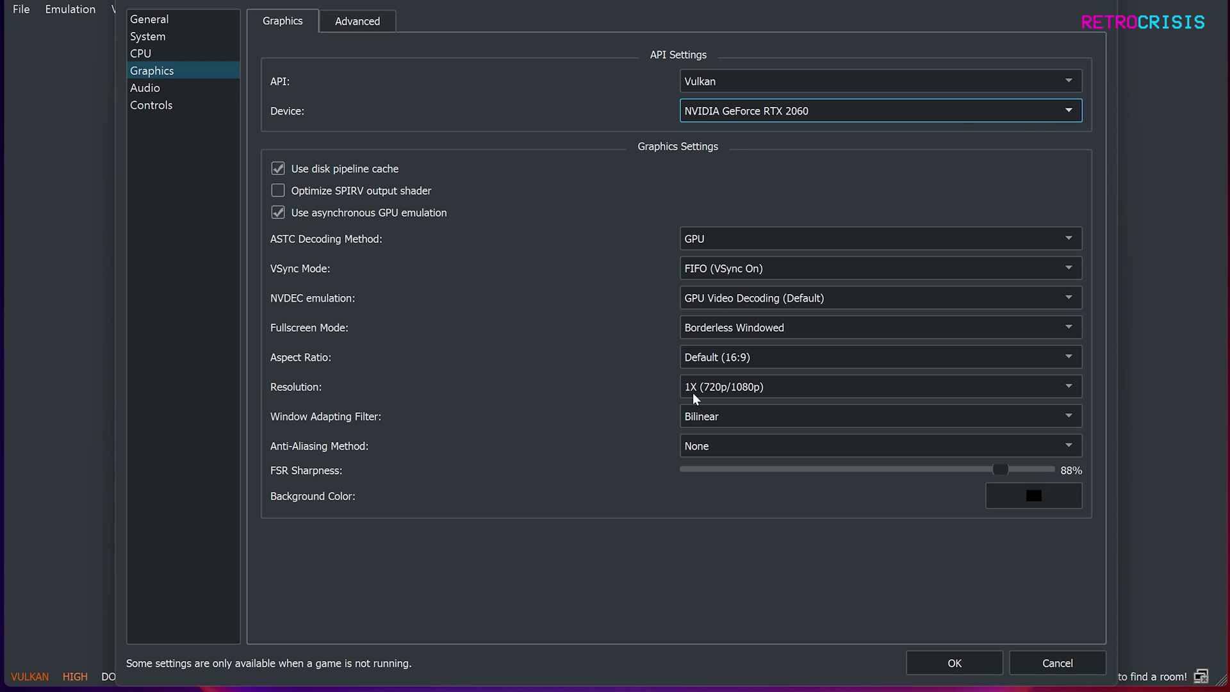
Review the available graphics resolutions and select 1X (720p/1080p).
{"action": "left_click", "coordinate": [817, 387]}
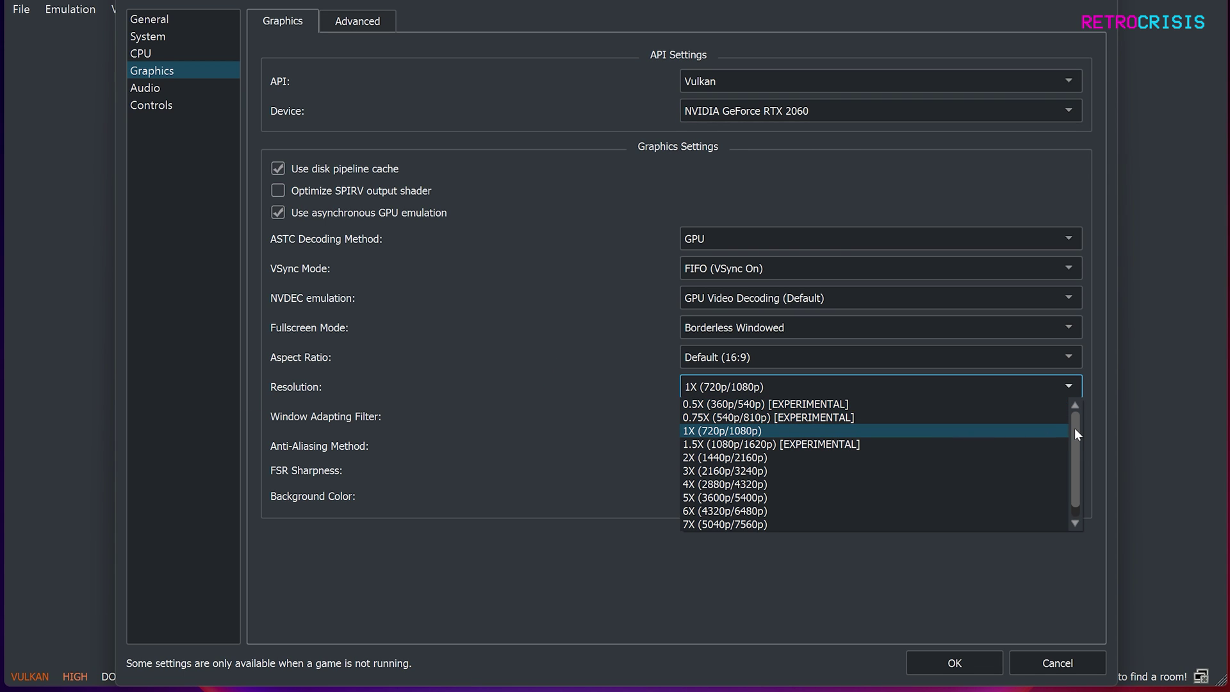
{"action": "left_click_drag", "start_coordinate": [1075, 430], "coordinate": [1064, 398]}
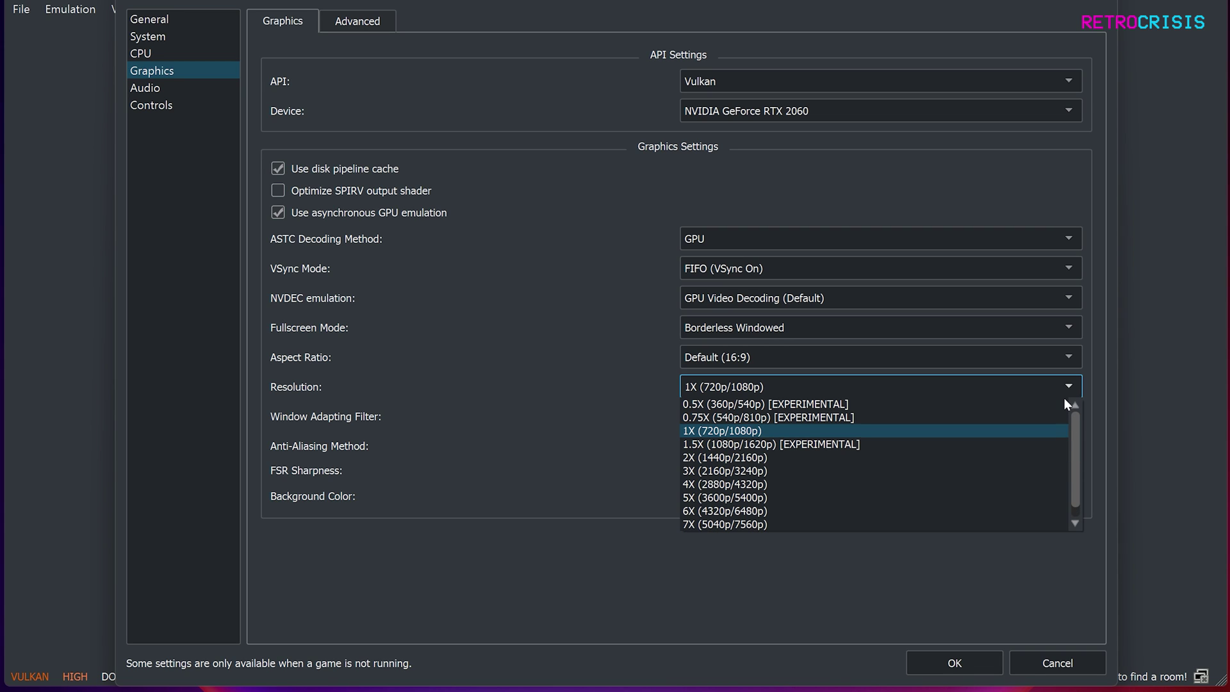
{"action": "left_click", "coordinate": [779, 430]}
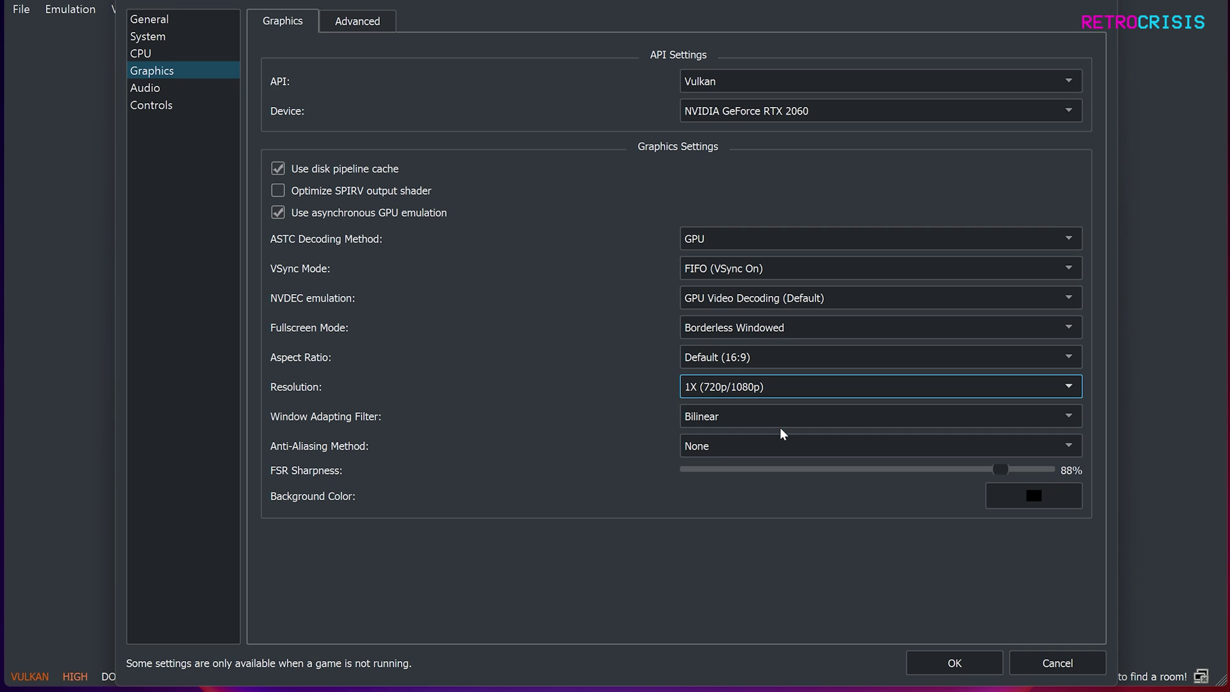
Configure Player 1 as a Pro Controller using Xbox One Controller 0 as the input device, and save the configuration.
{"action": "left_click", "coordinate": [179, 105]}
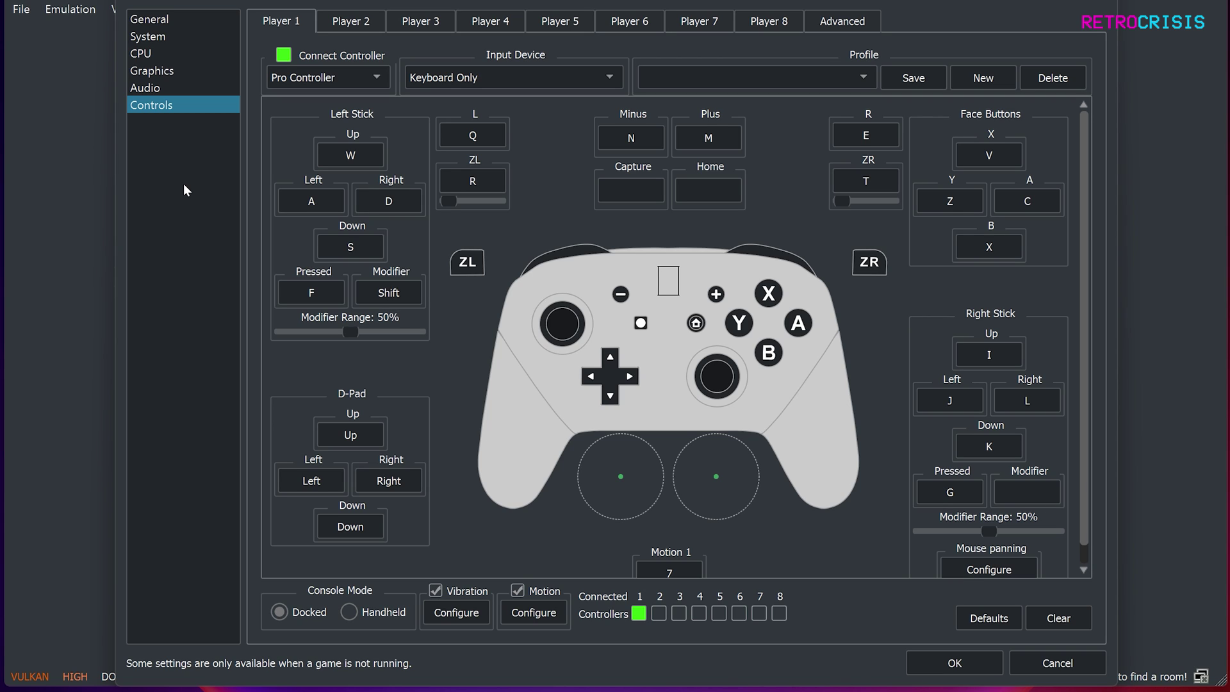
{"action": "left_click", "coordinate": [591, 74]}
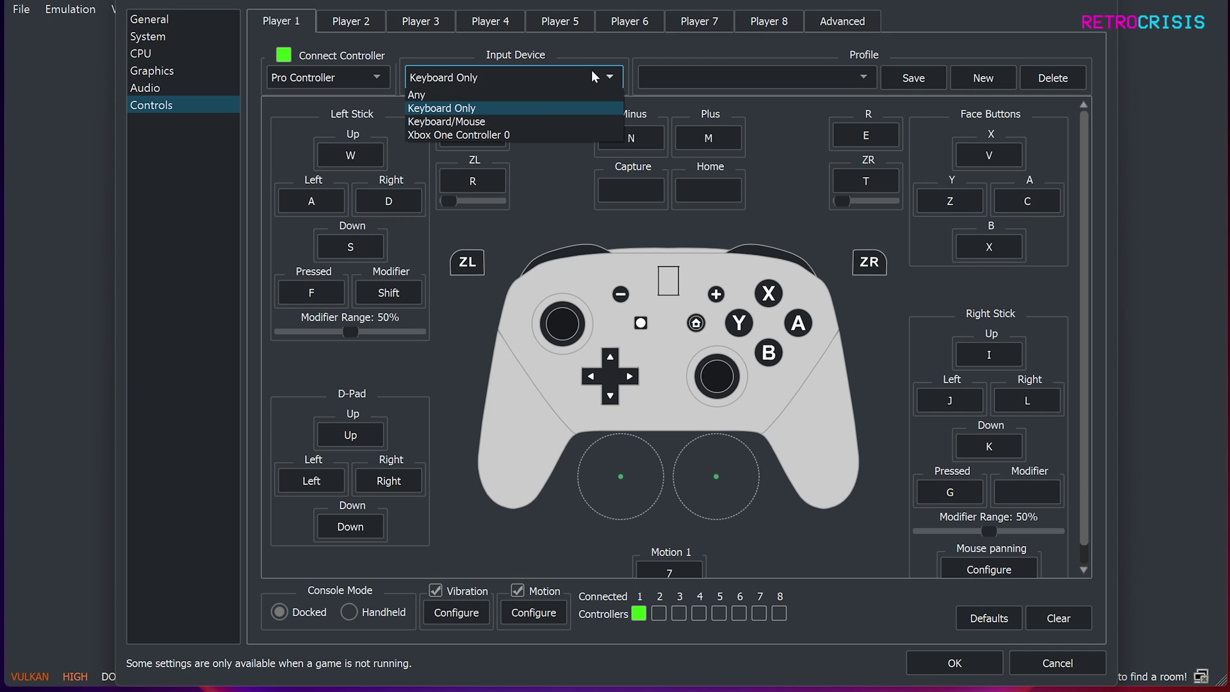
{"action": "left_click", "coordinate": [548, 136]}
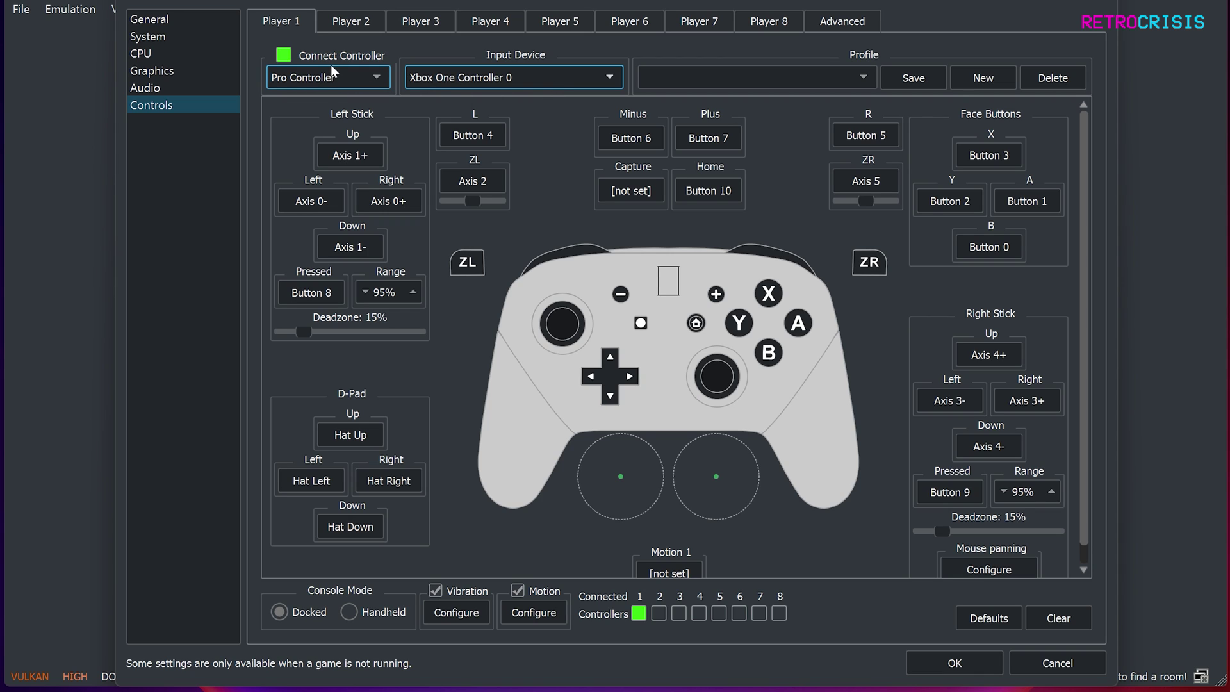
{"action": "left_click", "coordinate": [372, 77]}
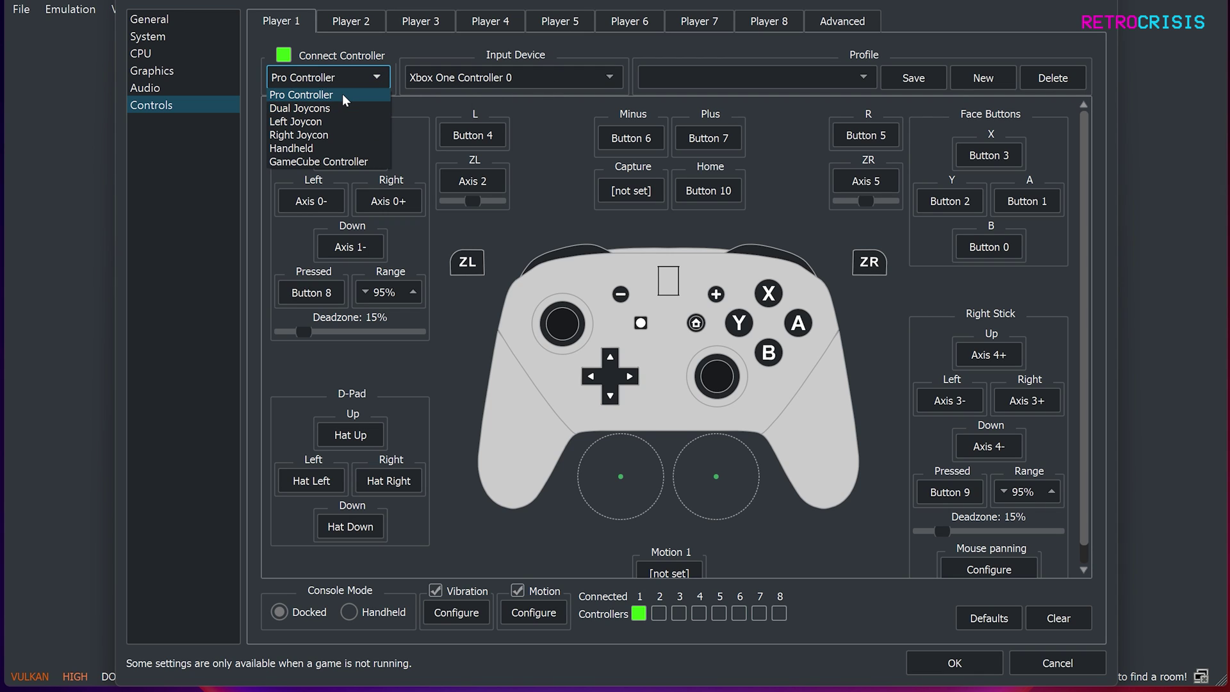
{"action": "left_click", "coordinate": [342, 93]}
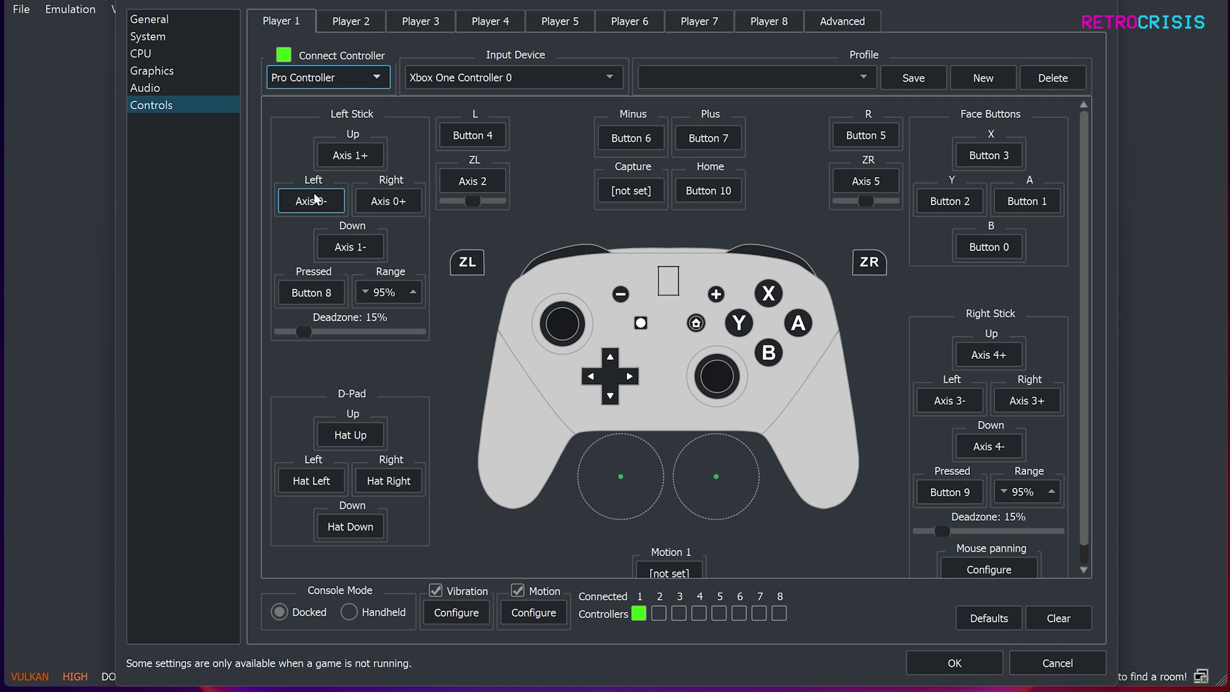
{"action": "left_click", "coordinate": [486, 318]}
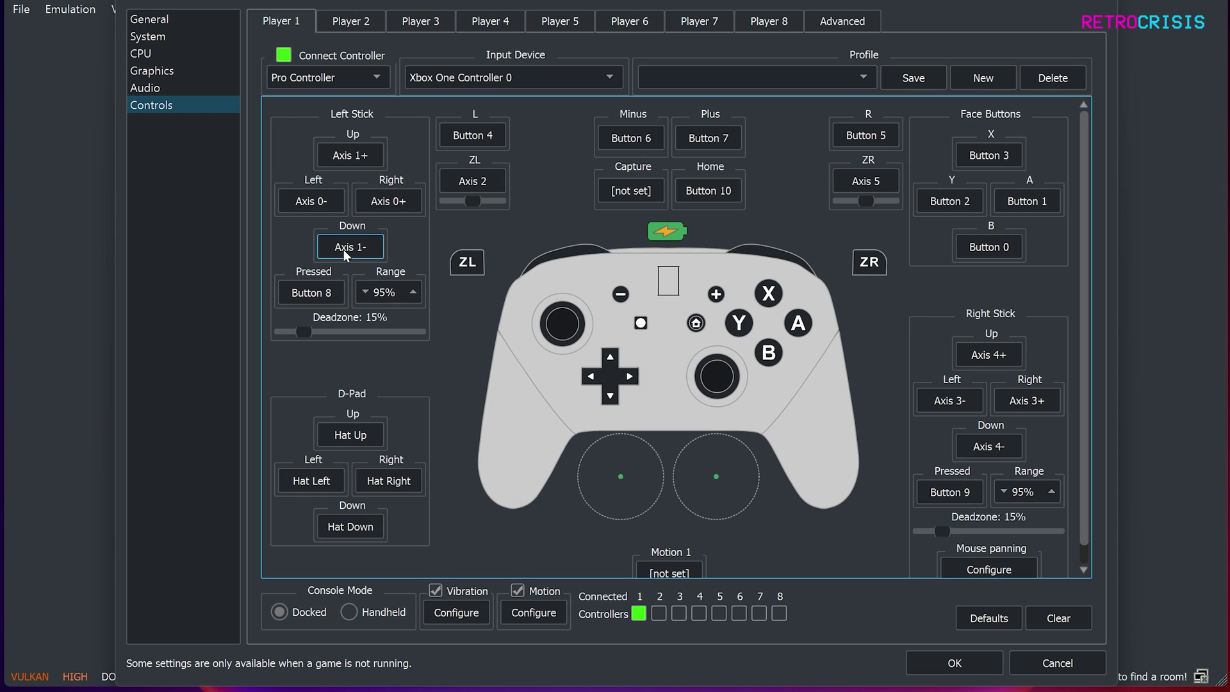
{"action": "left_click", "coordinate": [928, 667]}
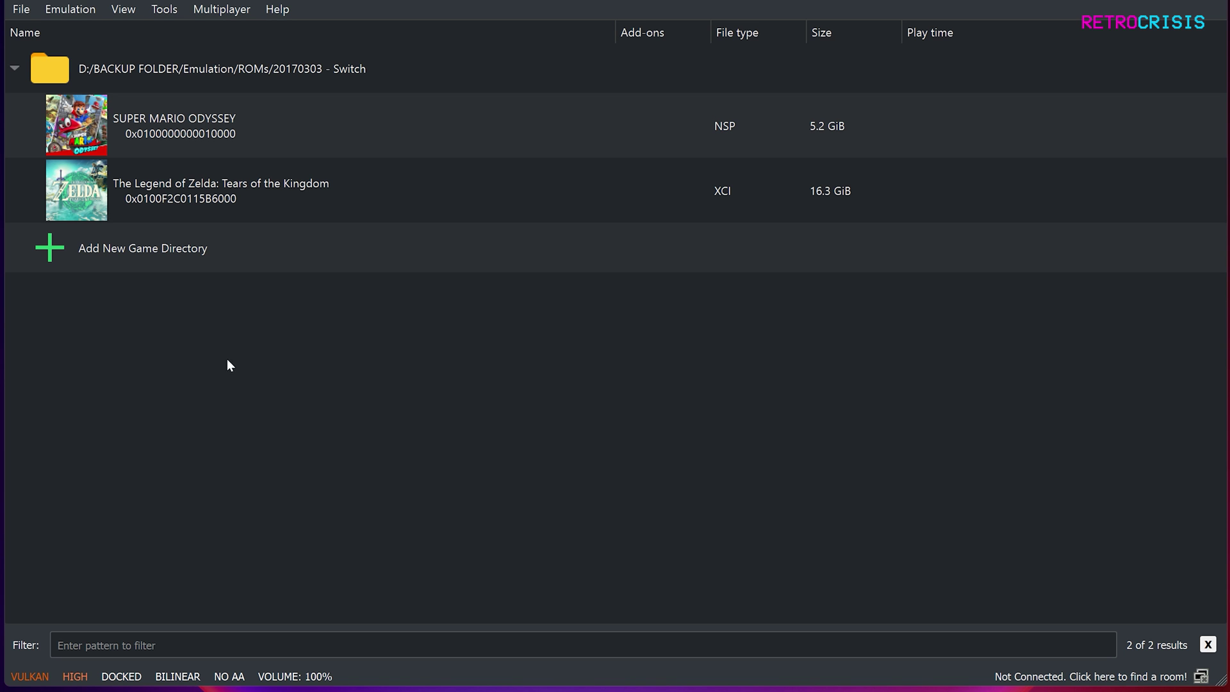
Launch SUPER MARIO ODYSSEY and toggle the console mode between Docked and Handheld, ending on Handheld.
{"action": "left_click", "coordinate": [289, 113]}
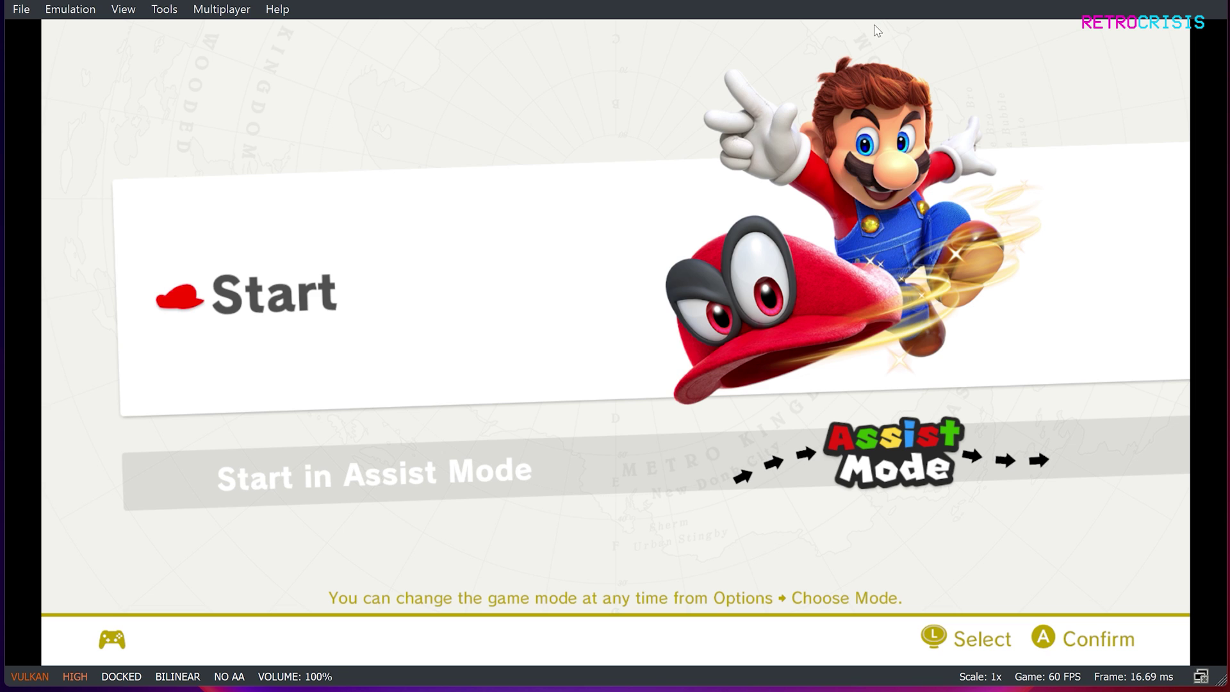
{"action": "left_click", "coordinate": [115, 683]}
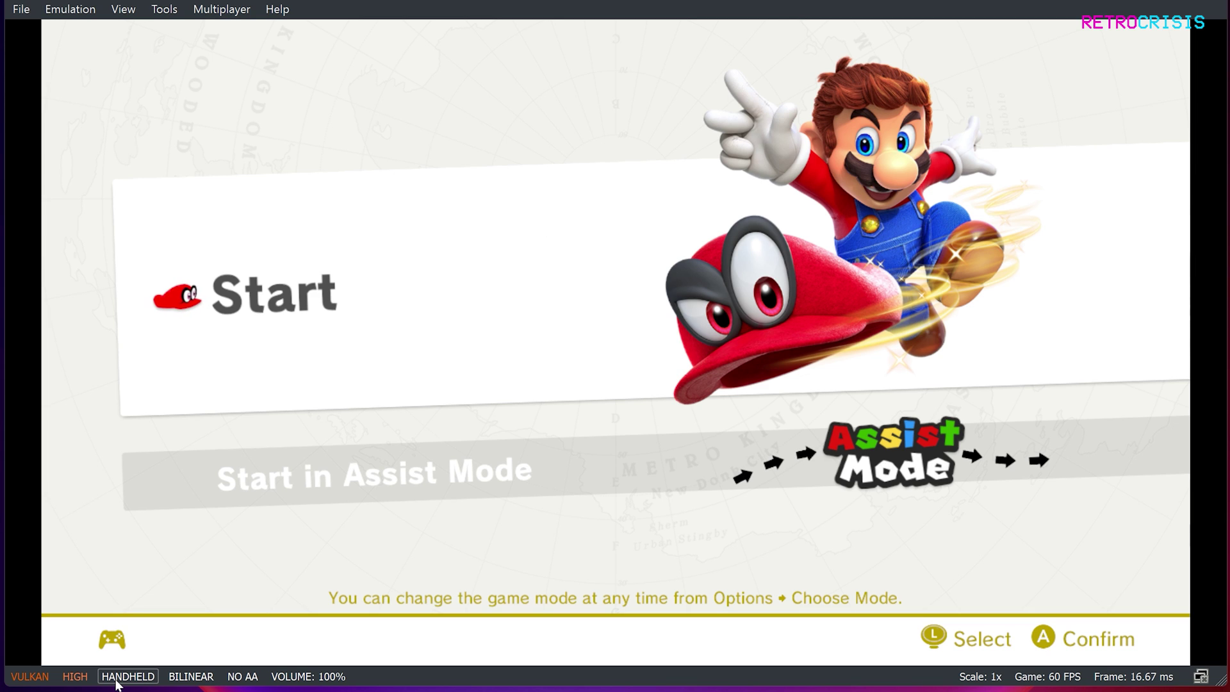
{"action": "left_click", "coordinate": [118, 683]}
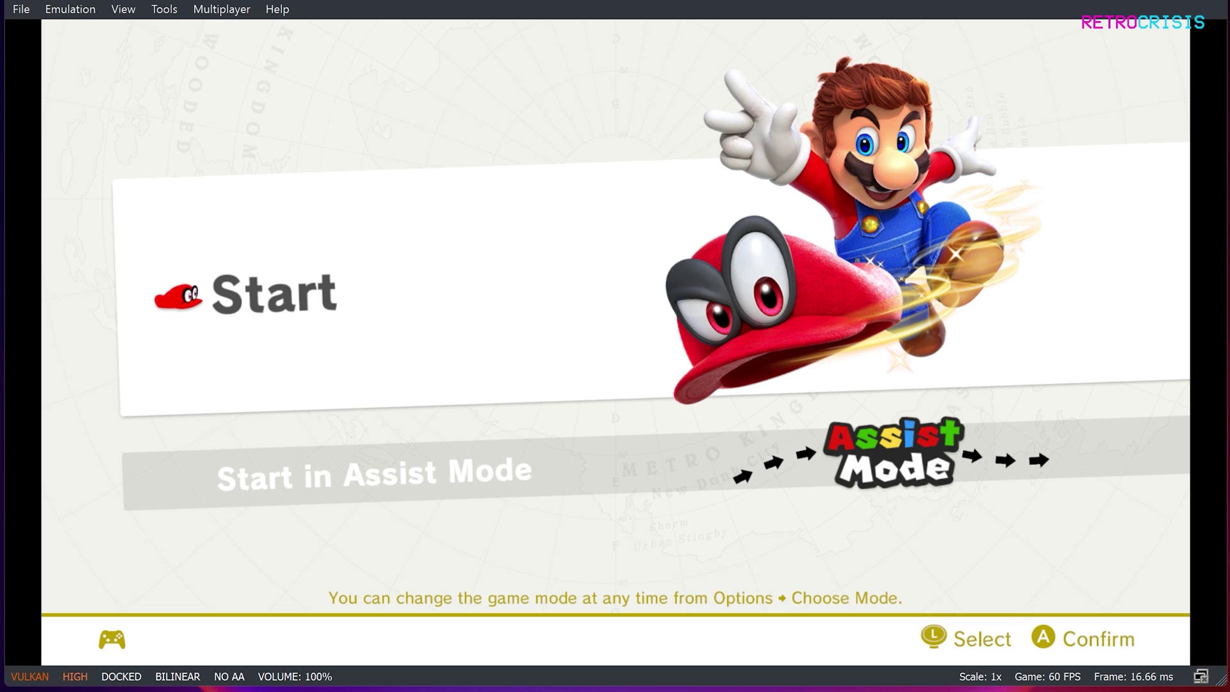
{"action": "left_click", "coordinate": [121, 678]}
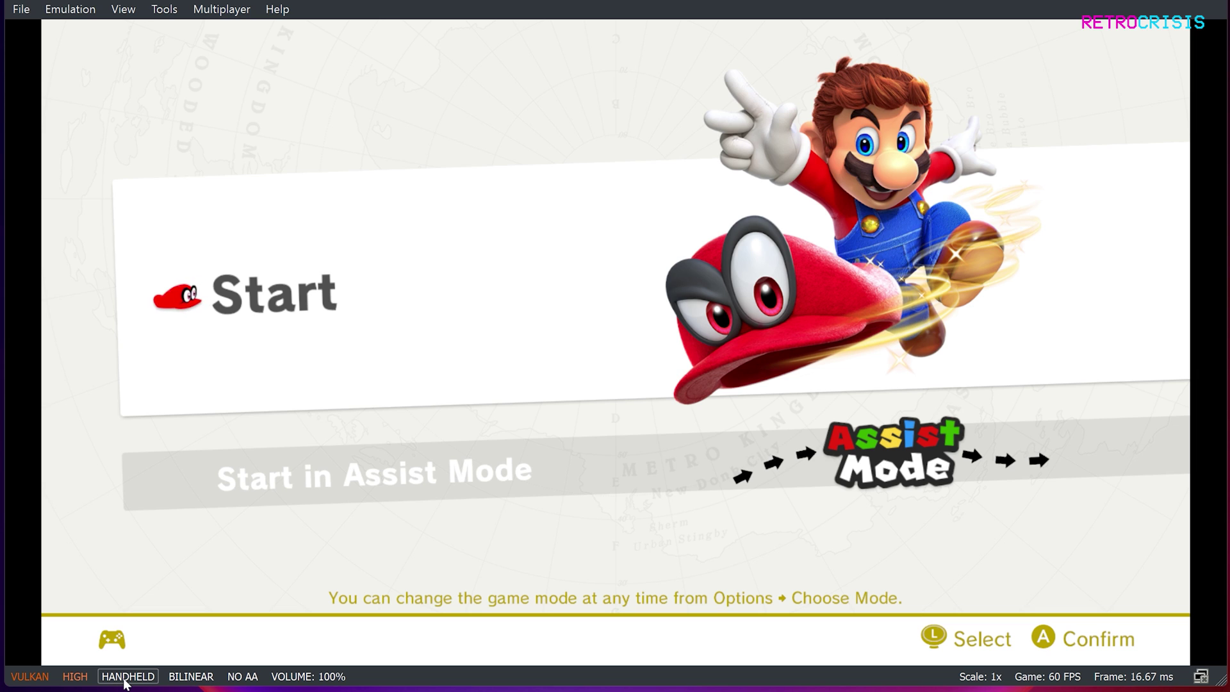